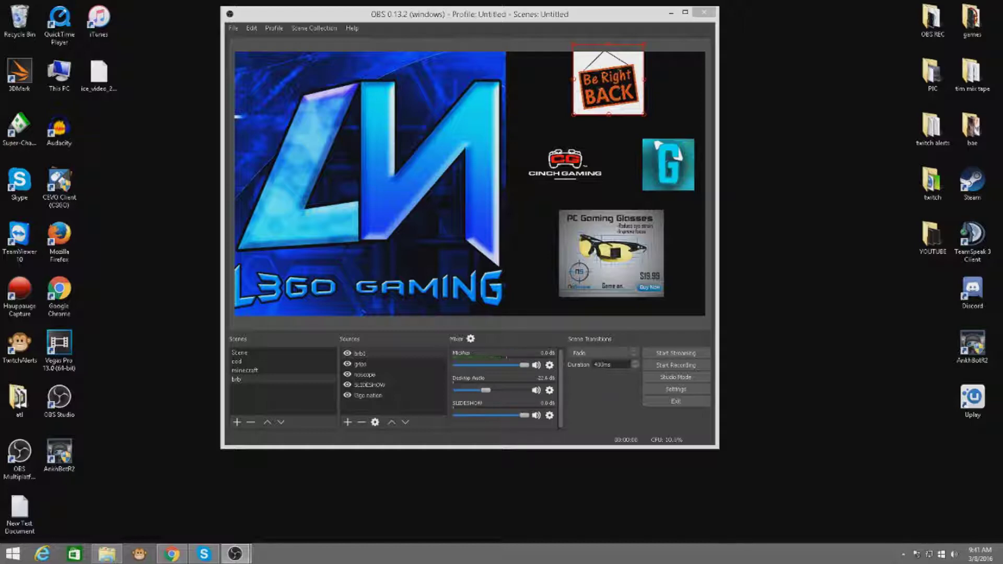
Step: Start the OBS Studio Windows 7/8/10 download from obsproject.com in Chrome
left_click(168, 557)
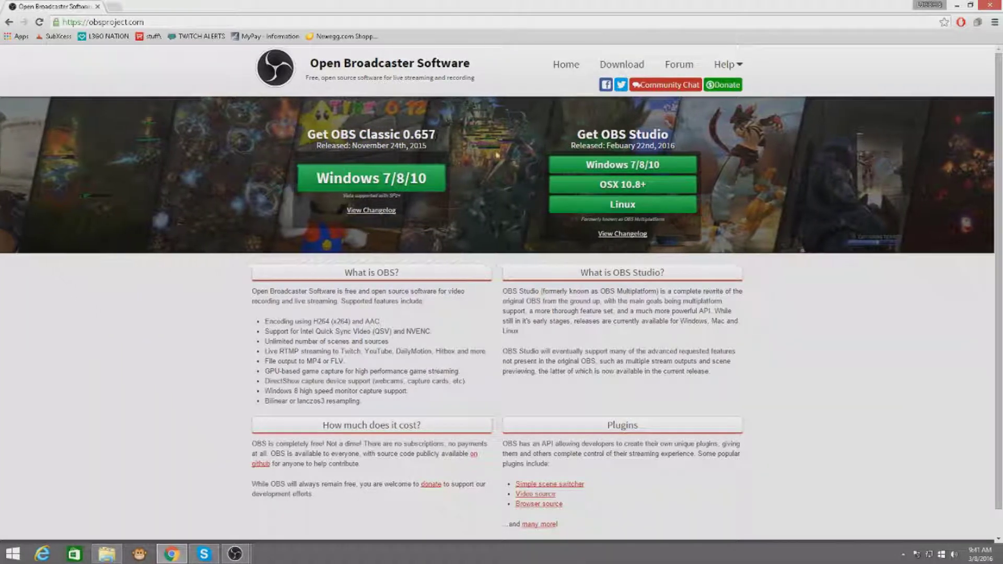
left_click_drag(144, 22, 83, 22)
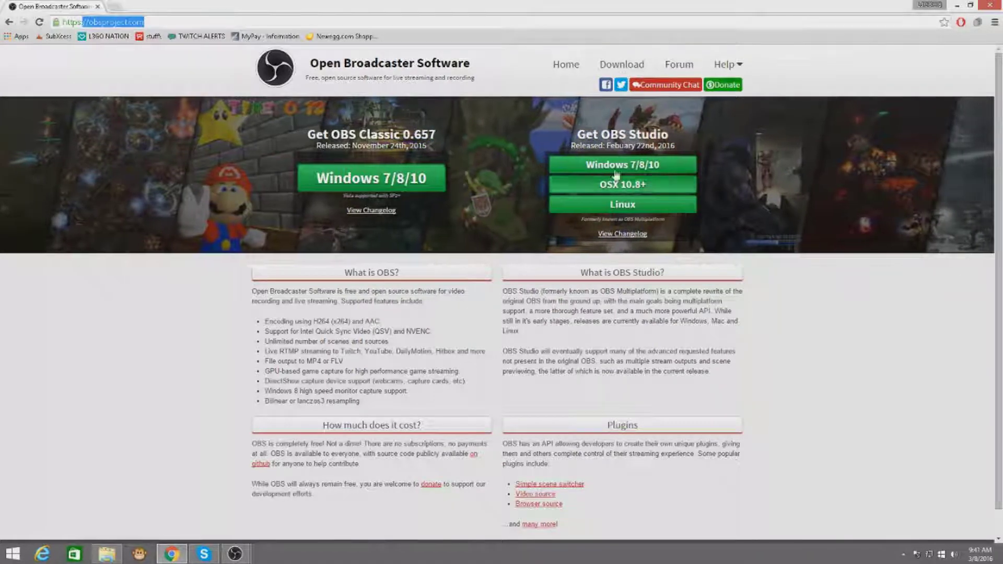
left_click_drag(577, 133, 675, 147)
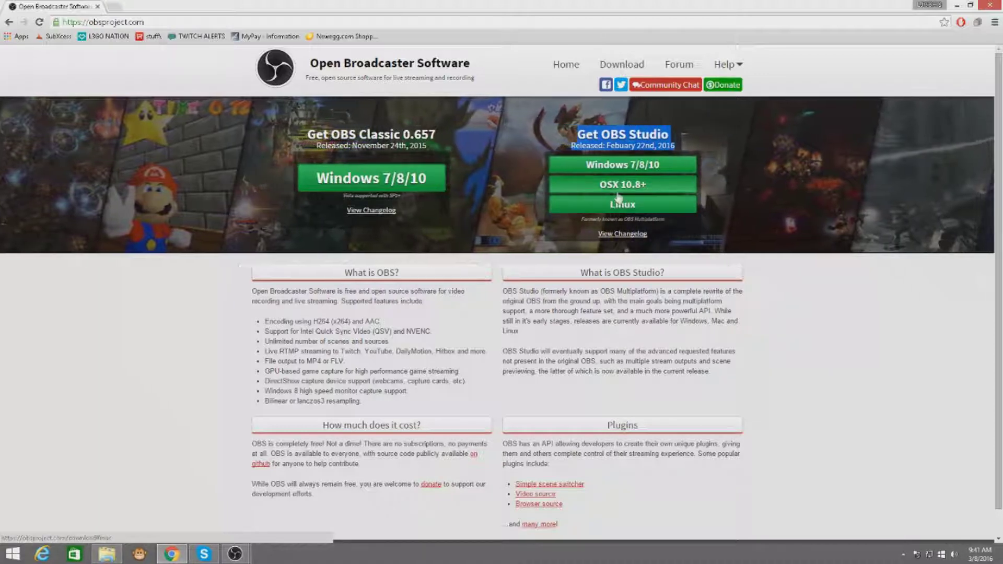
left_click(641, 166)
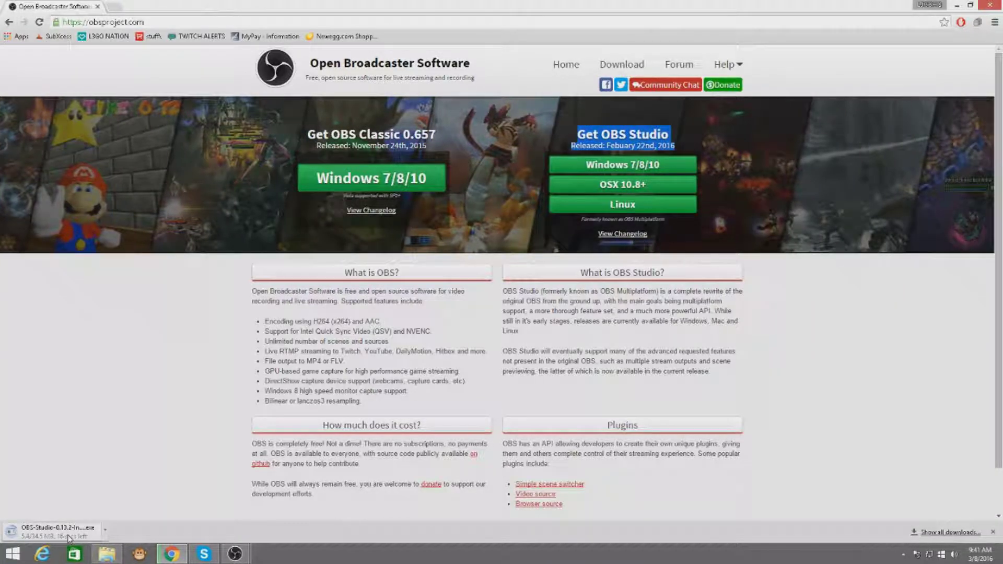
Step: Cancel the OBS Studio download and close Chrome
left_click(98, 536)
left_click(95, 527)
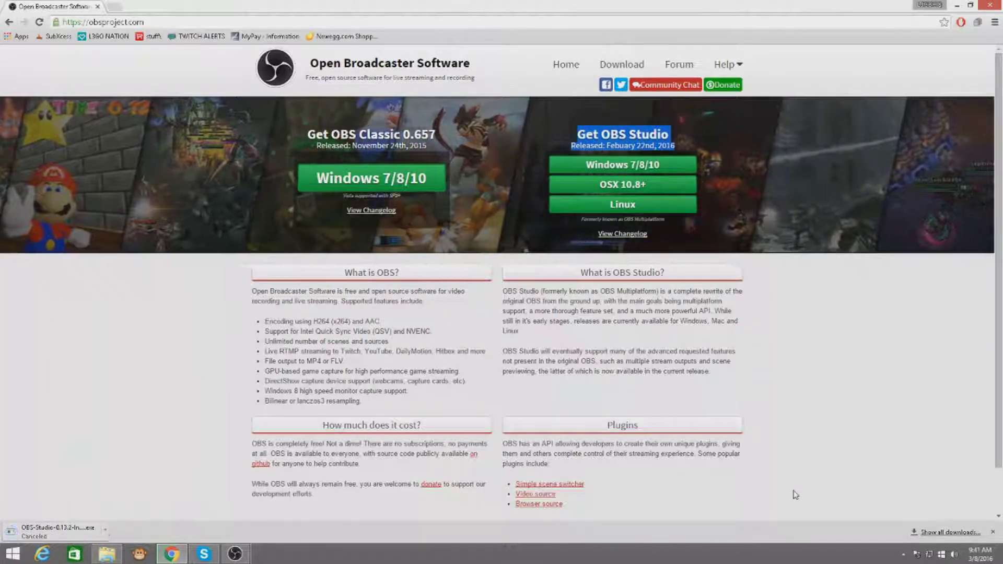
left_click(993, 532)
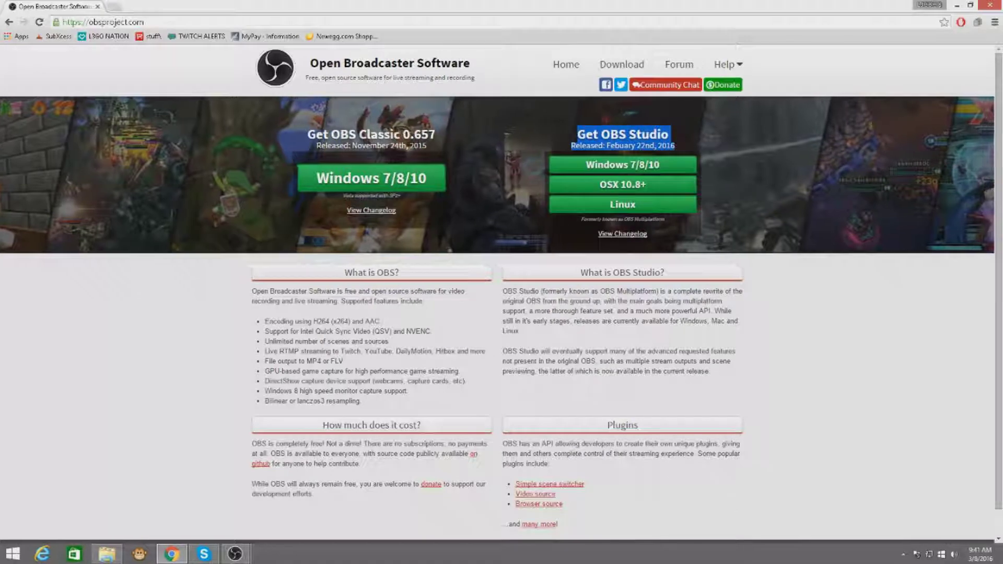
left_click(995, 6)
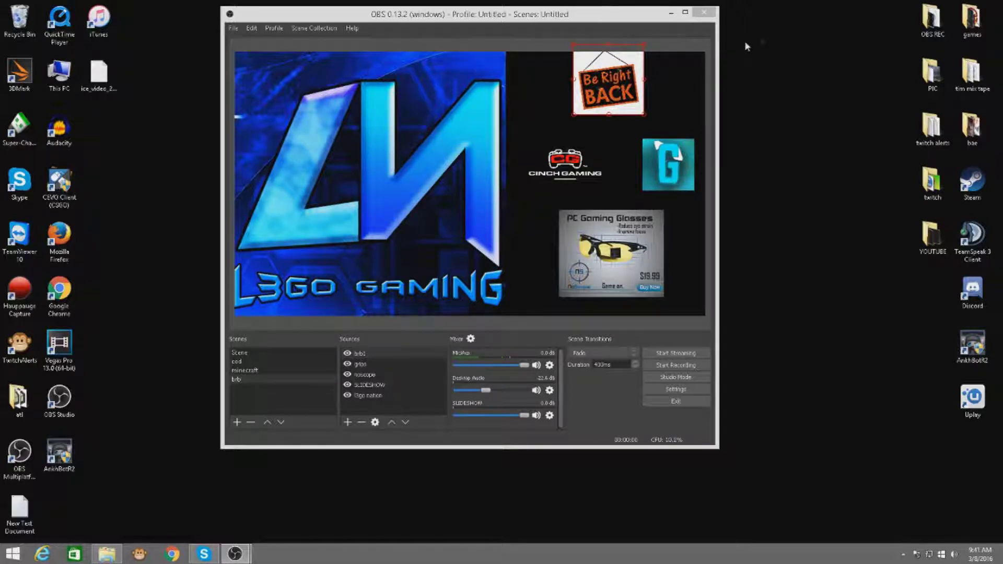
Step: Add a new scene named 'youtube'
left_click(250, 404)
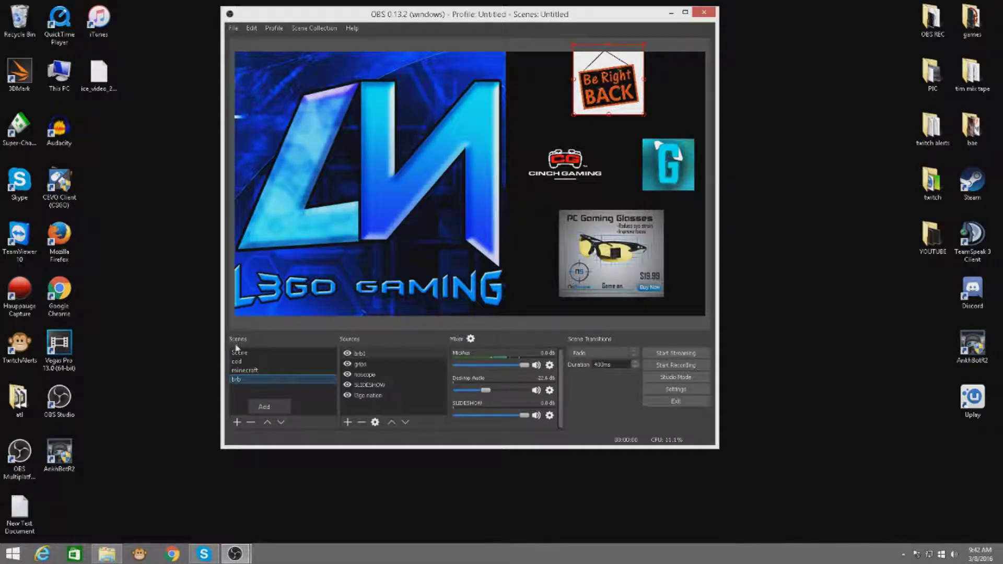
left_click(261, 406)
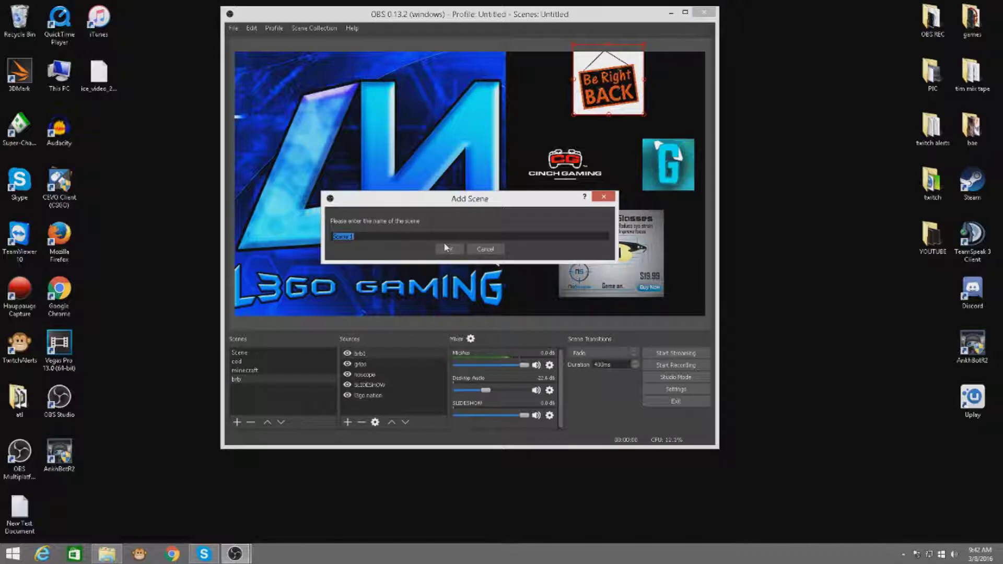
type("youtube")
left_click(445, 246)
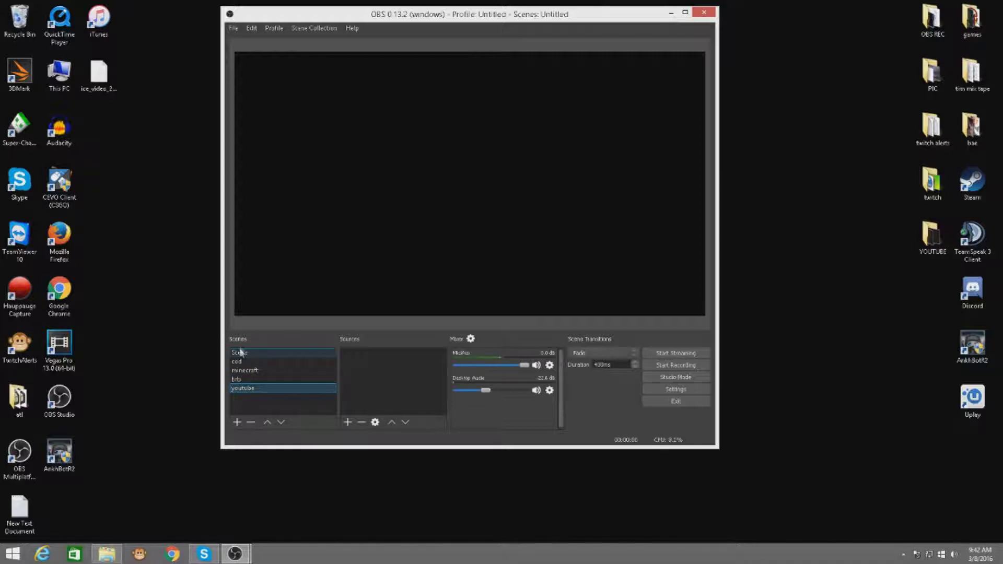
Step: Add a test scene named 'lol', then remove it again
left_click(237, 422)
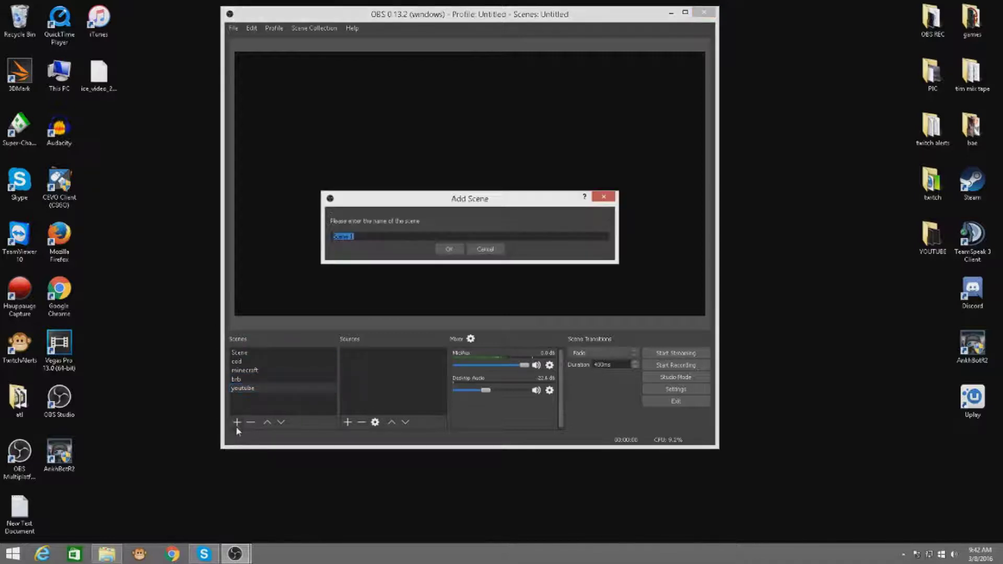
type("lol")
key("Return")
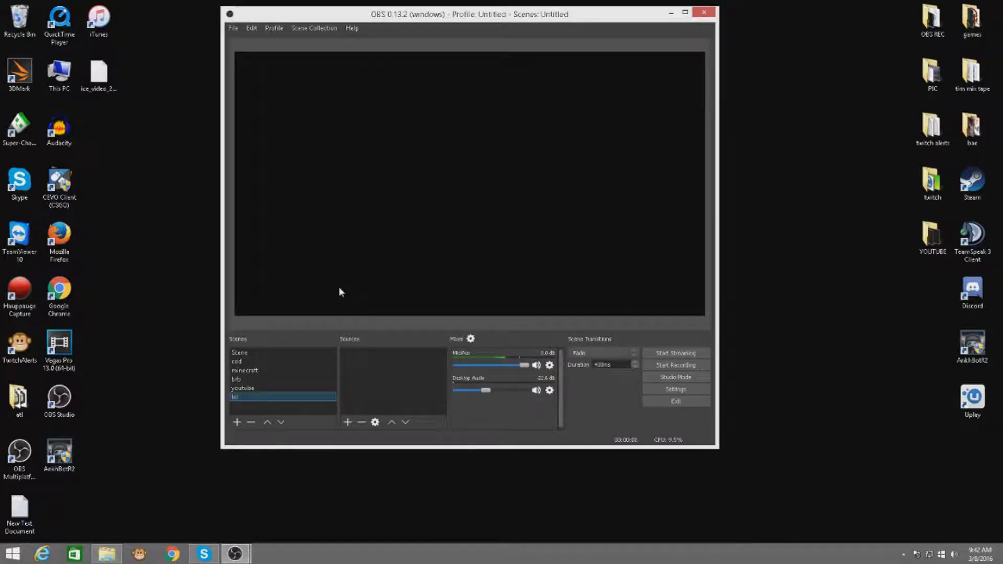
right_click(285, 399)
left_click(331, 445)
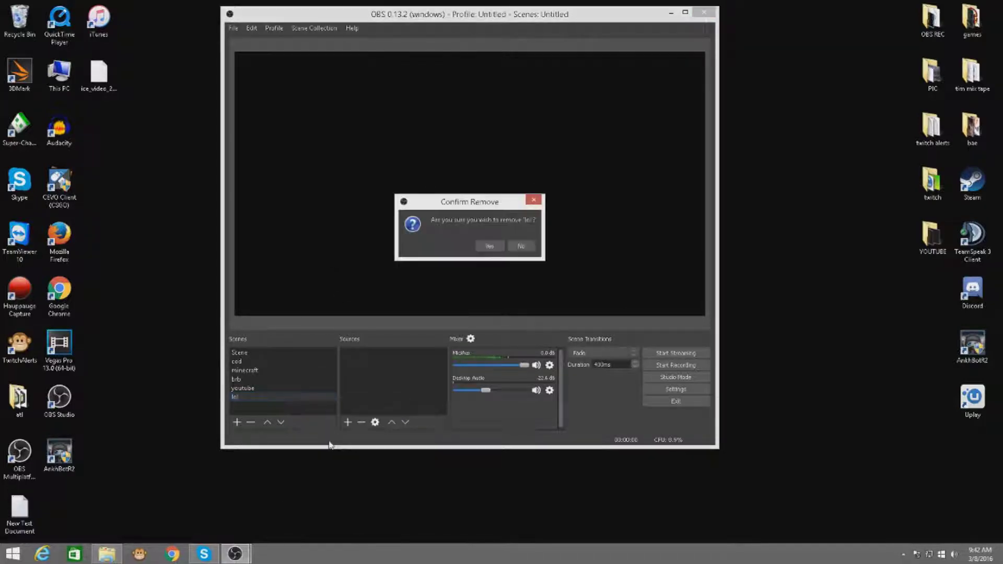
left_click(490, 250)
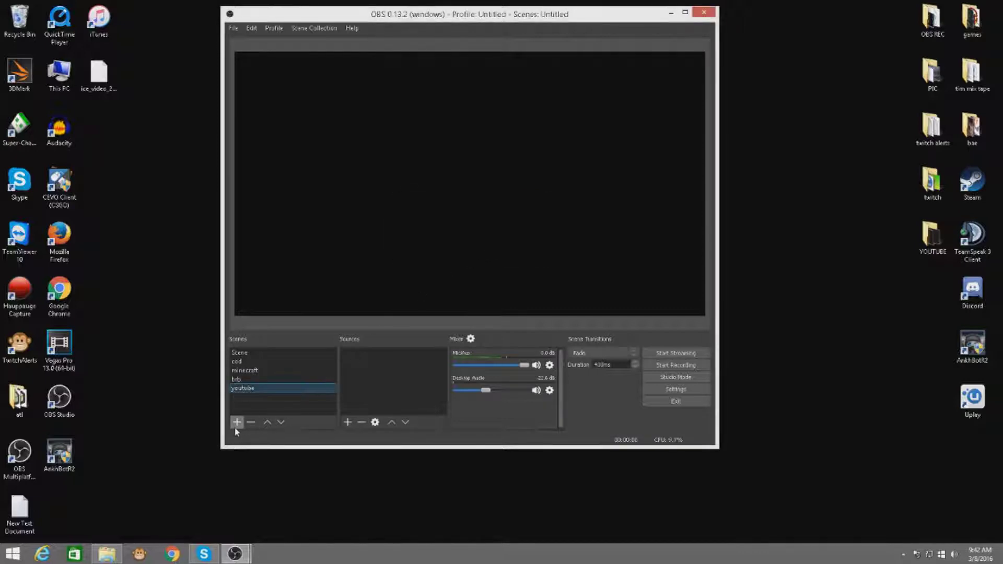
Step: In the youtube scene, create a Video Capture Device source named 'hdpvr2'
left_click(262, 389)
left_click(347, 424)
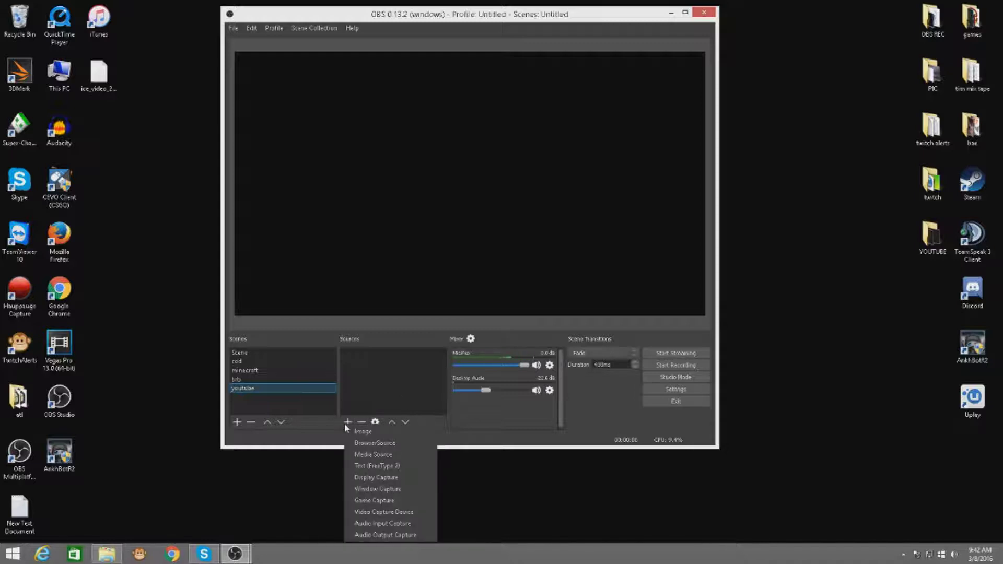
left_click(403, 512)
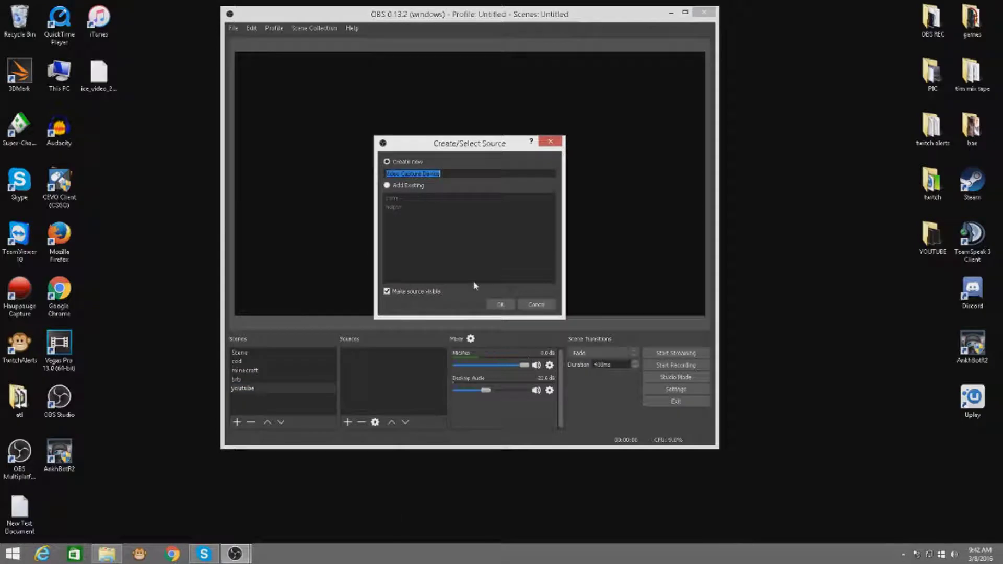
type("hdpvr2")
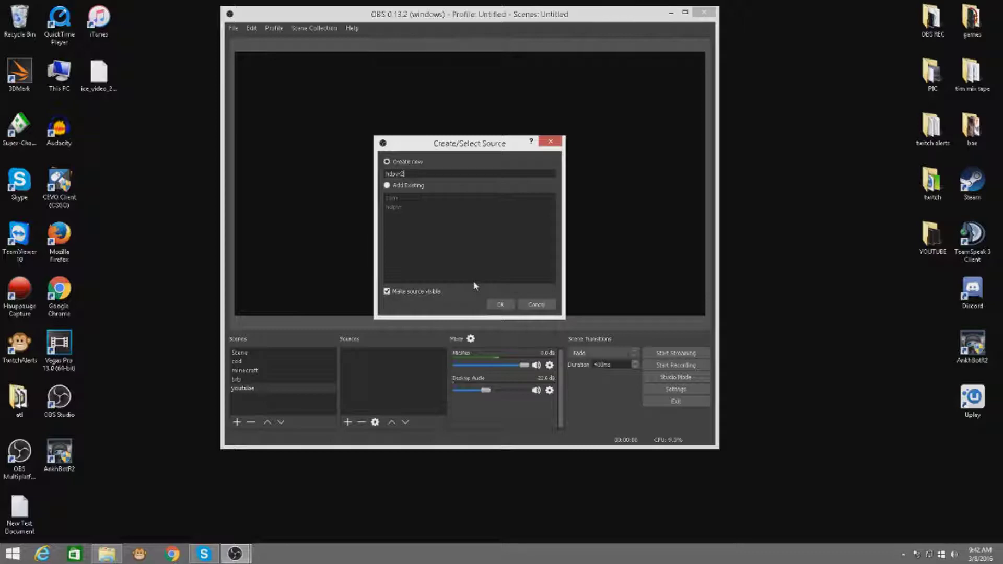
left_click(500, 305)
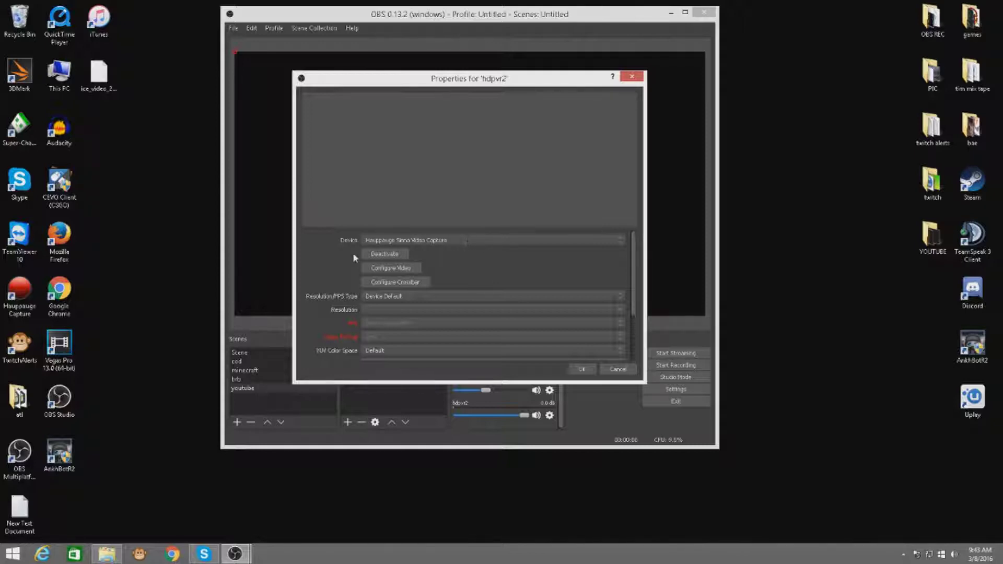
Step: Toggle hdpvr2's Activate/Deactivate, accept its properties, and switch to the cod scene
left_click(388, 254)
left_click(374, 255)
left_click(374, 255)
left_click(373, 257)
scroll(437, 312, "down", 1)
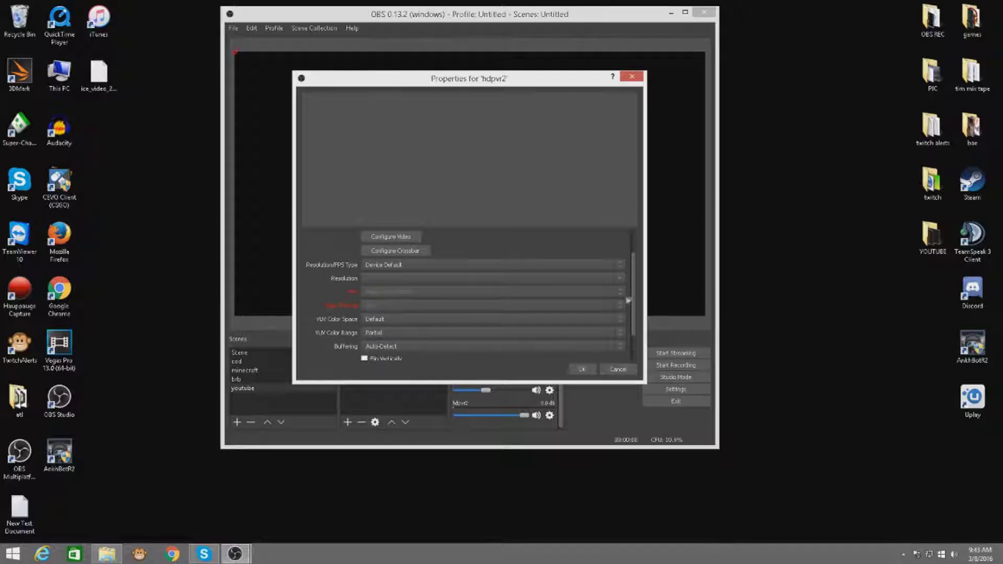
left_click_drag(632, 292, 634, 335)
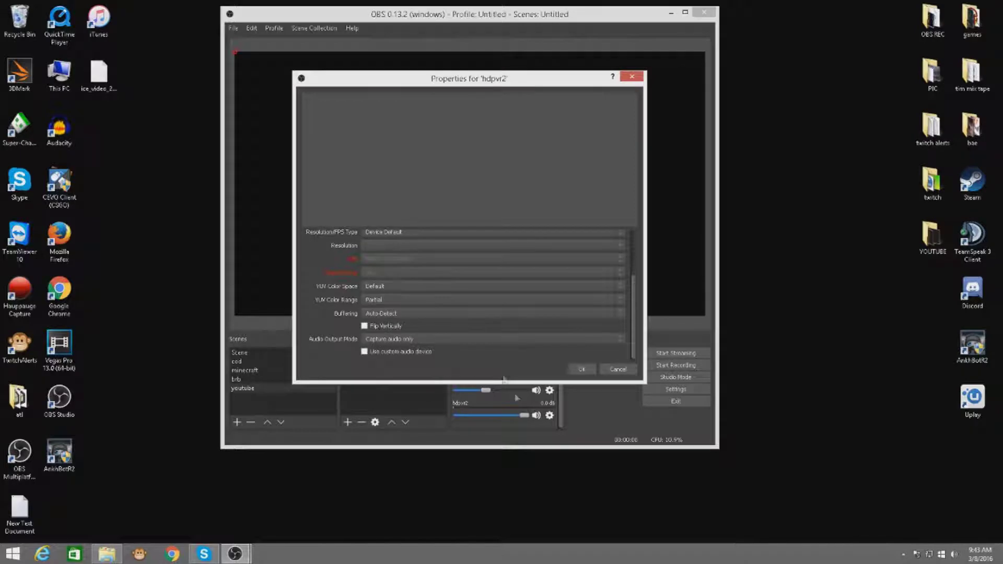
left_click(593, 374)
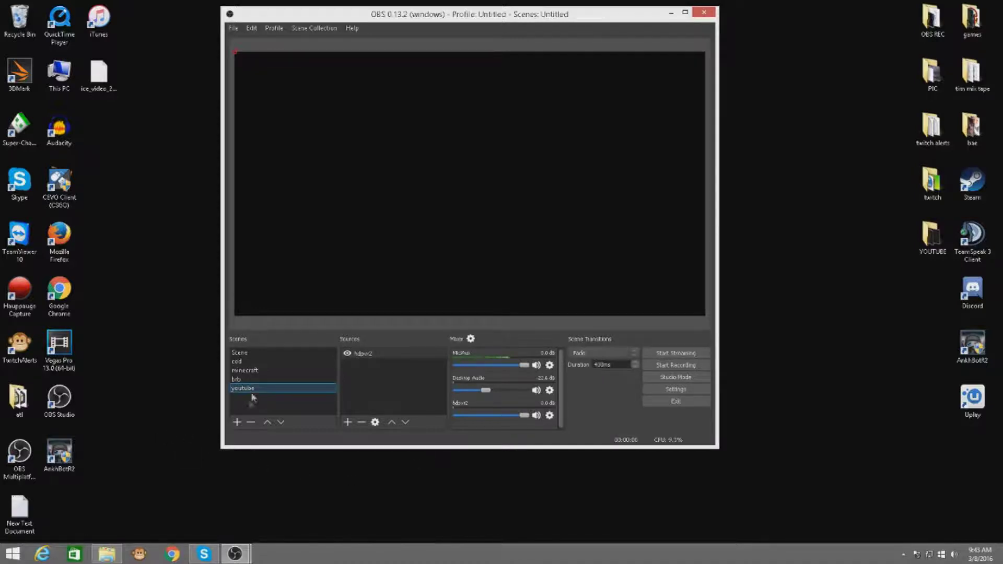
left_click(248, 362)
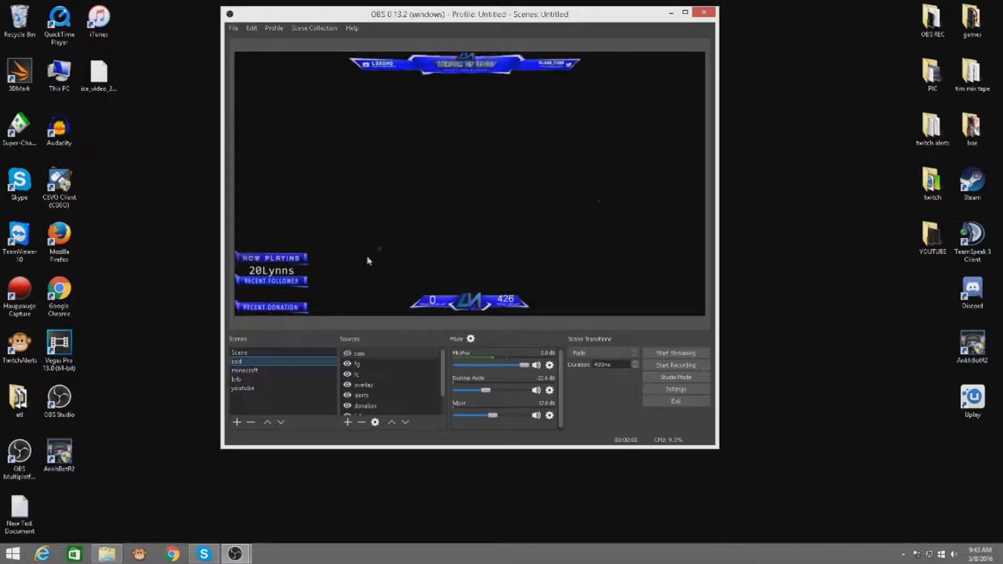
Step: Back in the youtube scene, create an image source named 'overlay2.0'
left_click(264, 390)
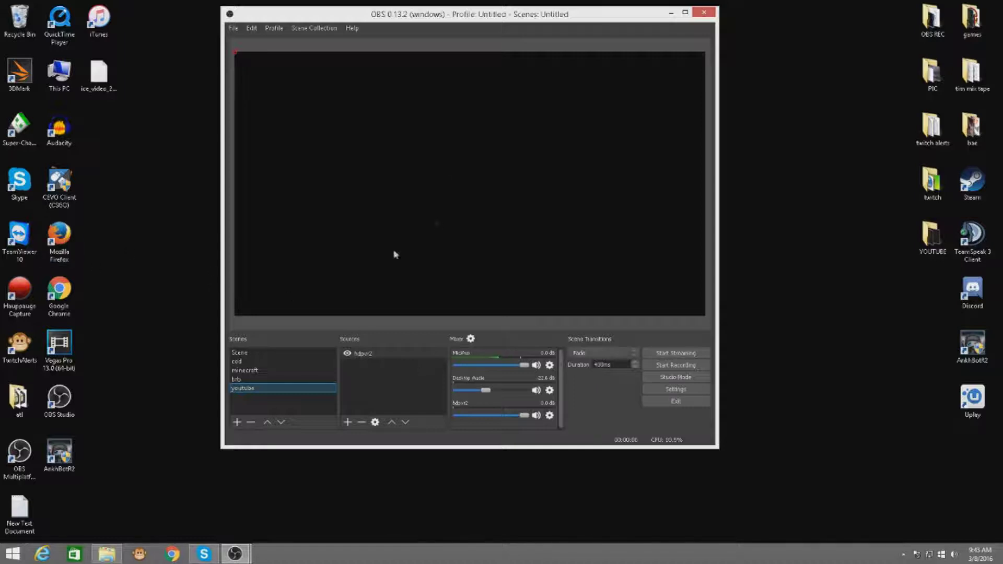
left_click(348, 423)
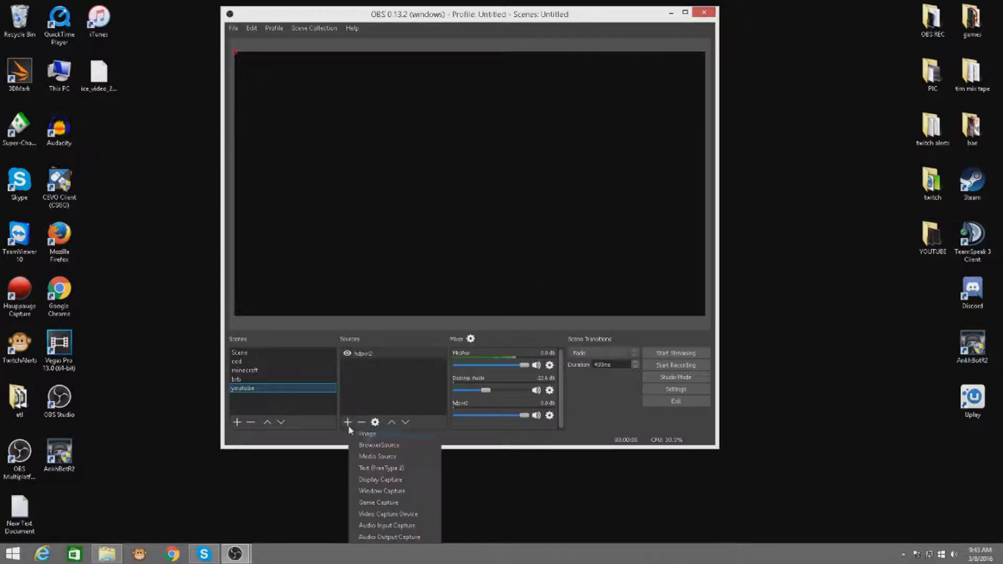
left_click(376, 437)
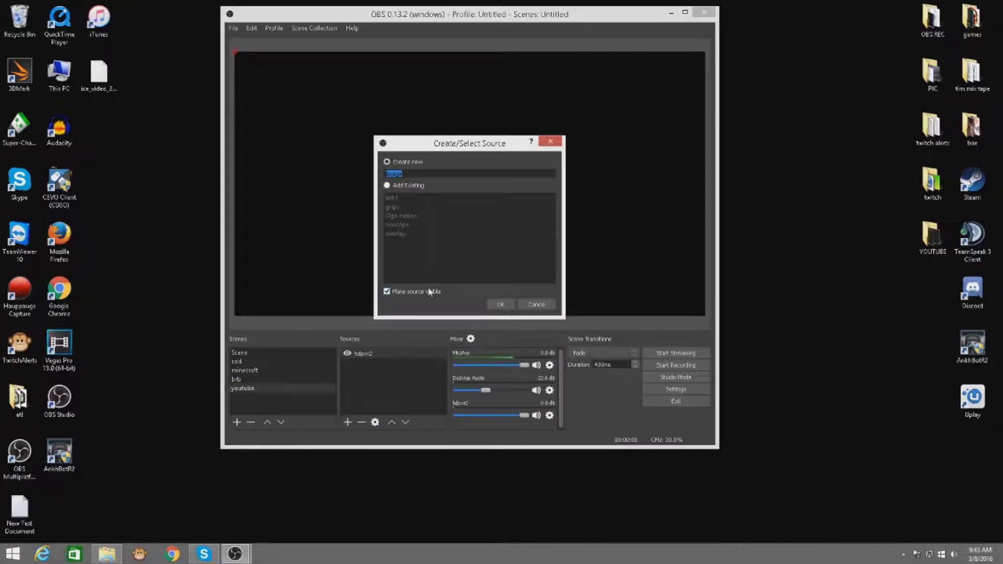
type("ovelay2.0")
key("Return")
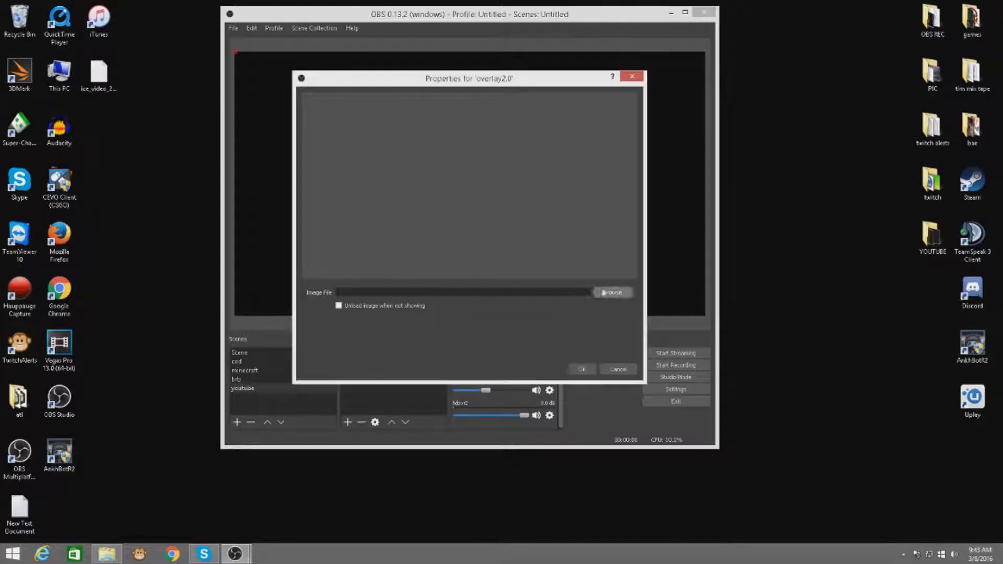
Step: Load STREAM OVRLAY.png into overlay2.0 and stretch it to fill the canvas
left_click(612, 292)
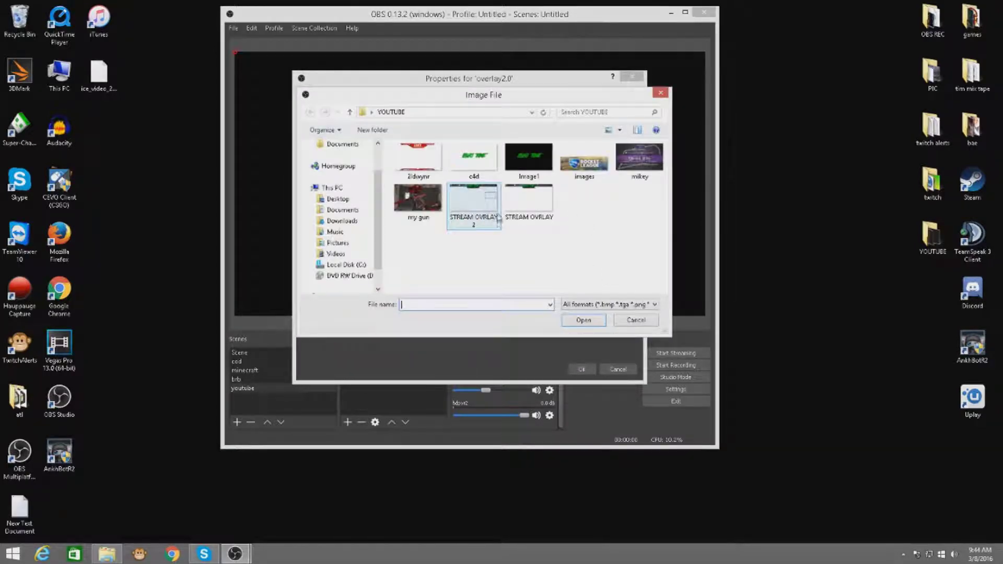
double_click(531, 204)
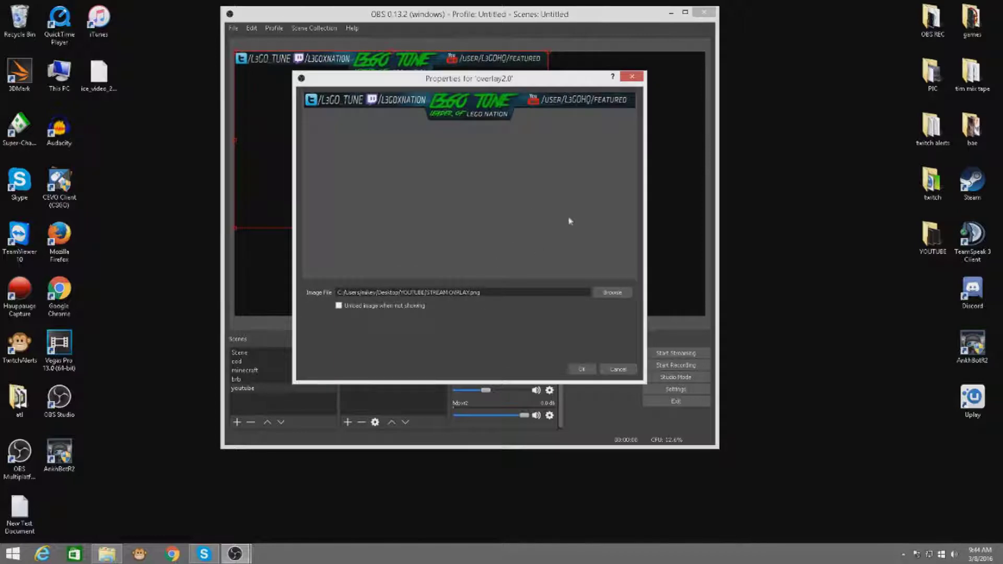
left_click(581, 369)
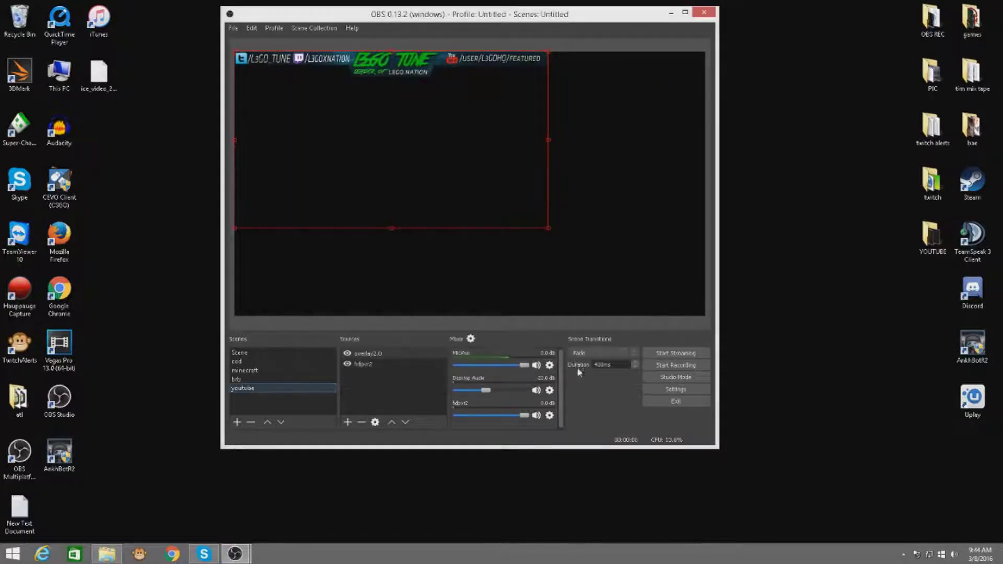
left_click_drag(548, 228, 706, 317)
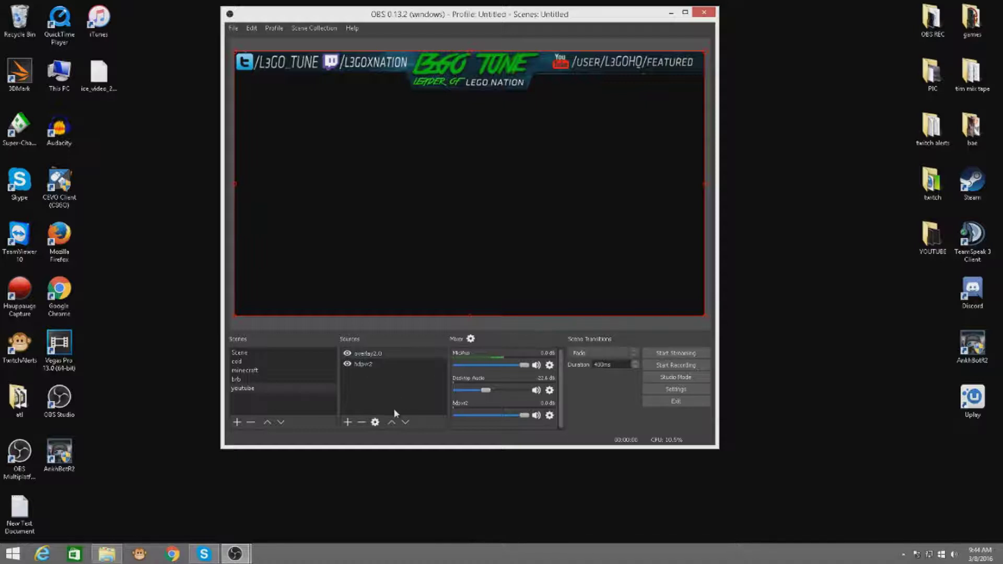
Step: Create a new Video Capture Device source named 'cam1'
left_click(348, 423)
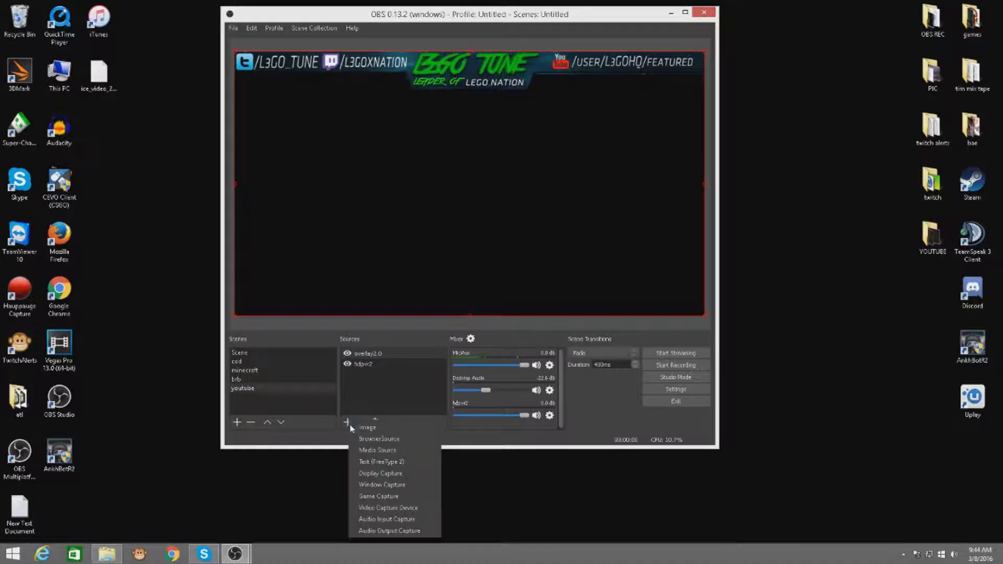
left_click(351, 429)
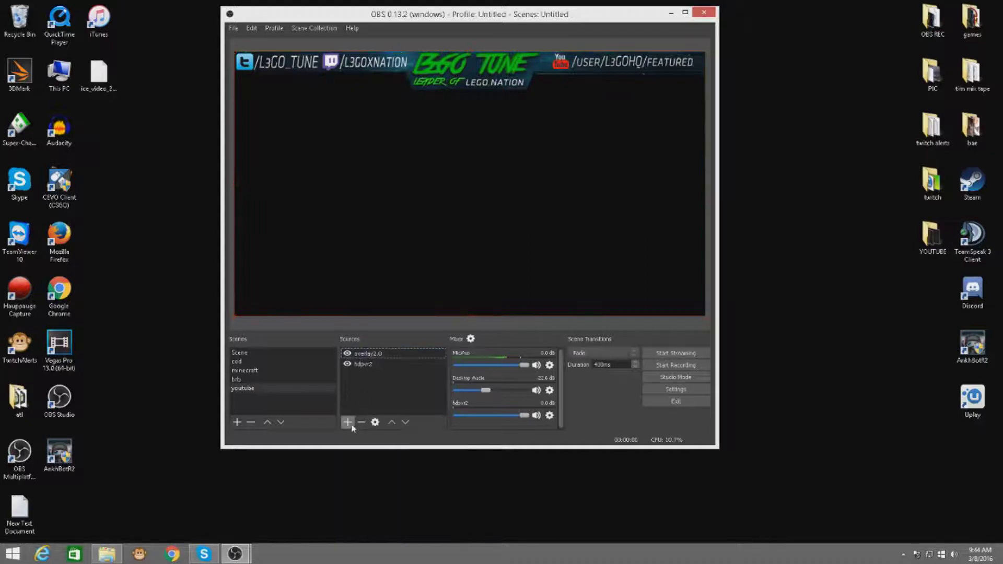
left_click(350, 428)
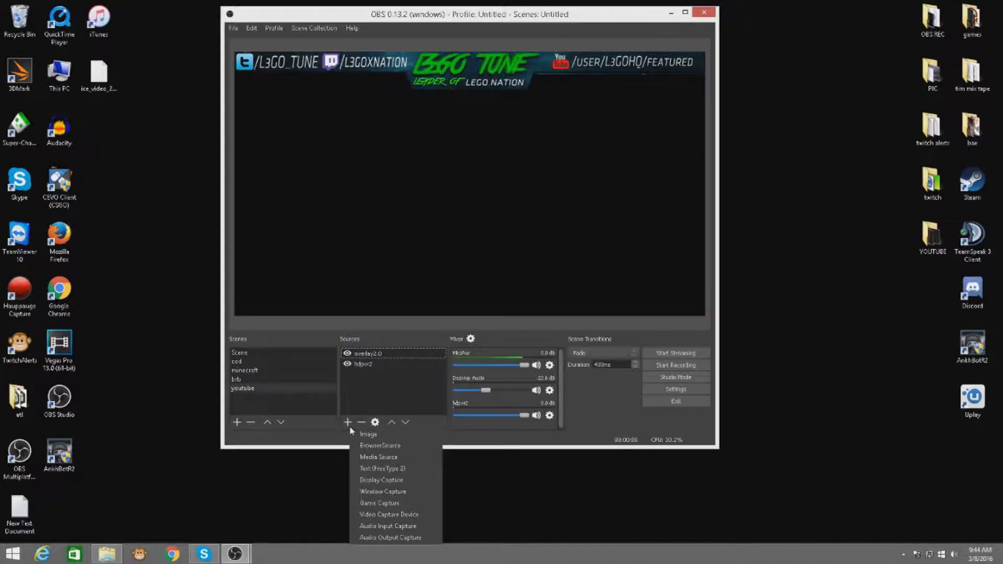
left_click(413, 515)
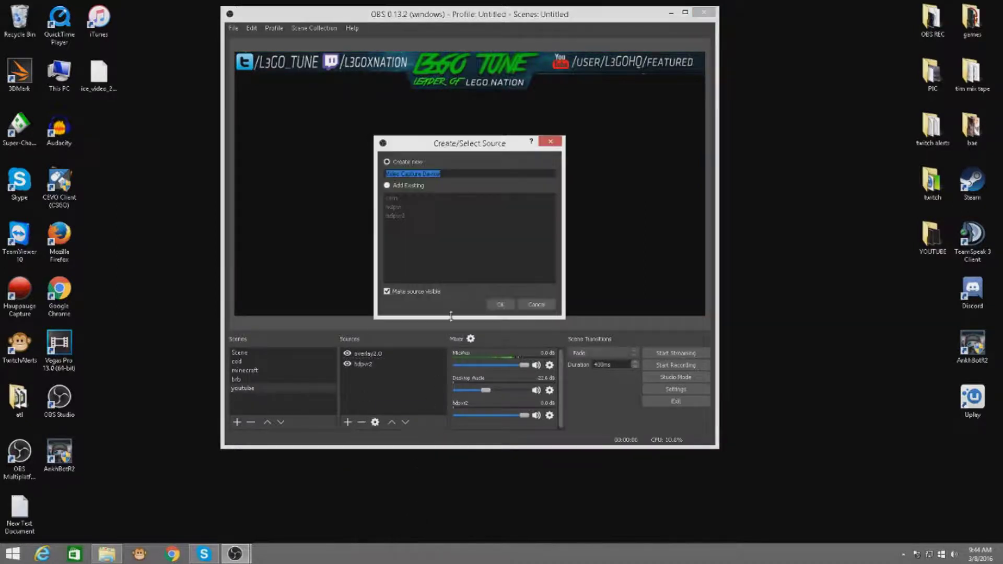
type("cam")
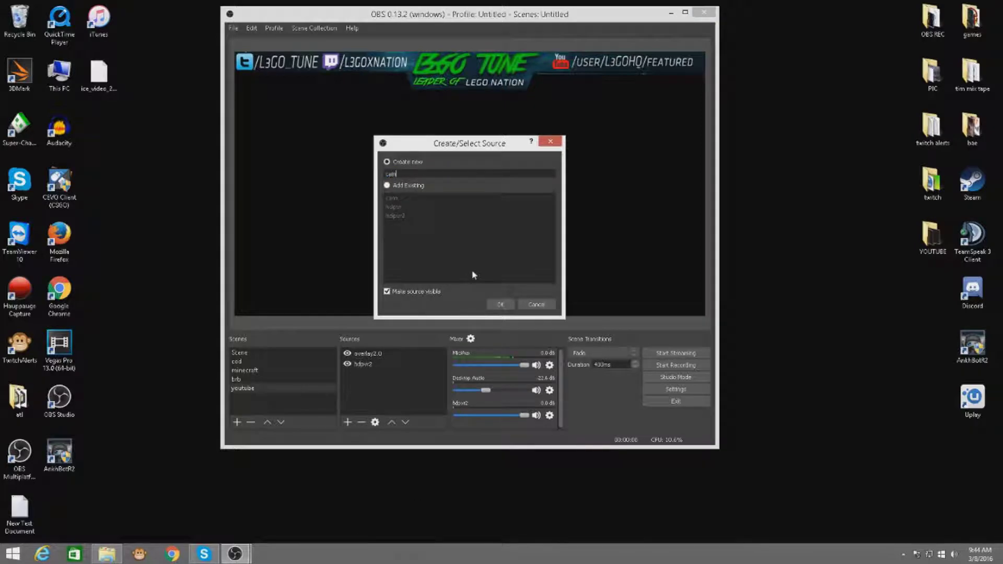
key("Return")
left_click(507, 246)
key("Return")
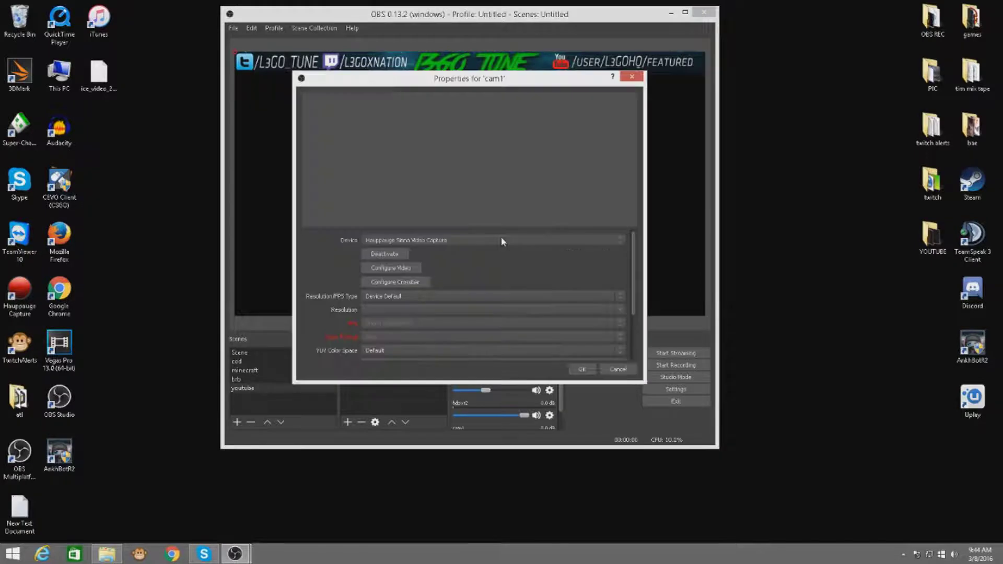
Step: Set cam1's device to the Logitech Webcam 120 and accept its properties
left_click(468, 243)
left_click(458, 254)
left_click(420, 242)
left_click(614, 369)
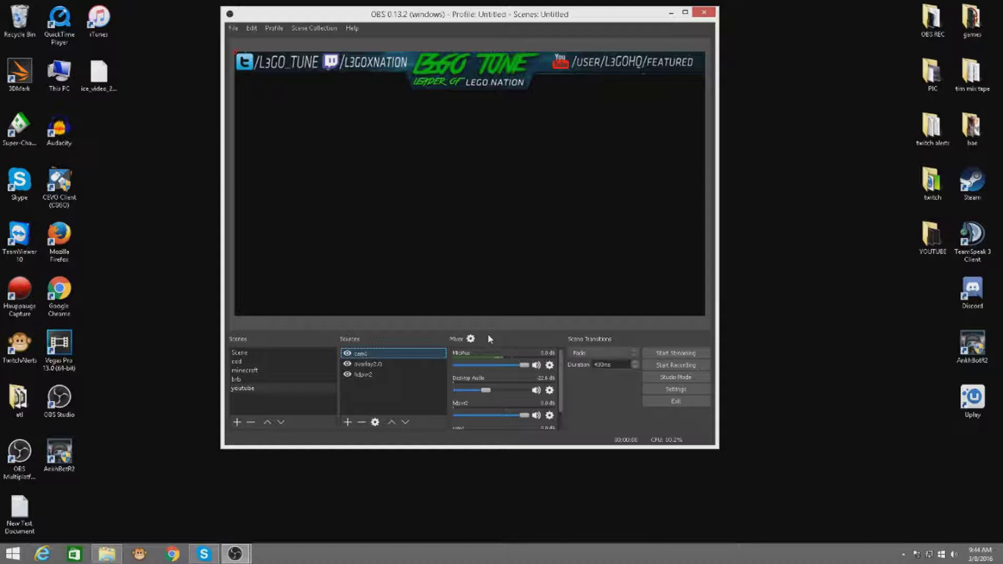
Step: In Settings, switch the theme to Default, then back to Dark
left_click(689, 391)
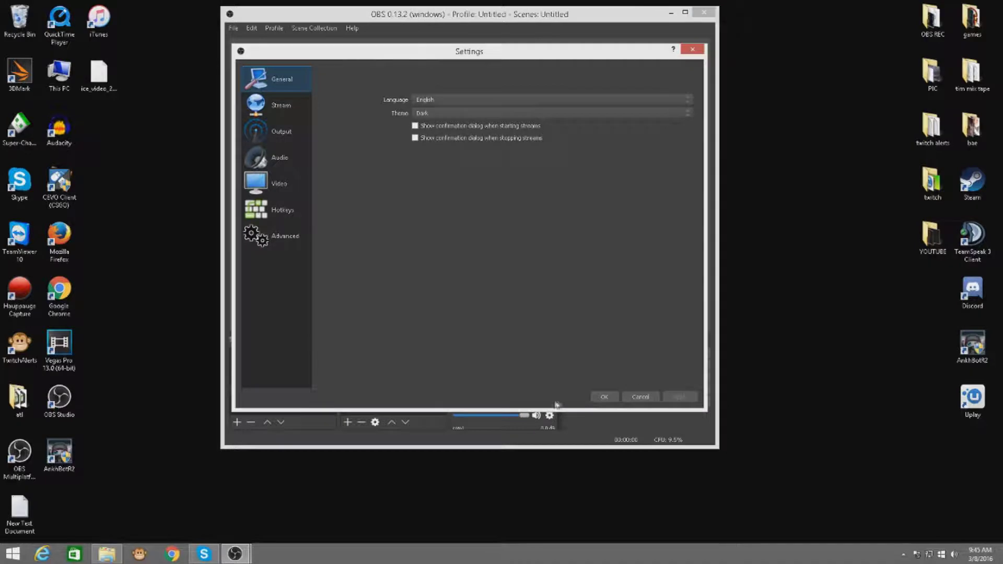
left_click(494, 113)
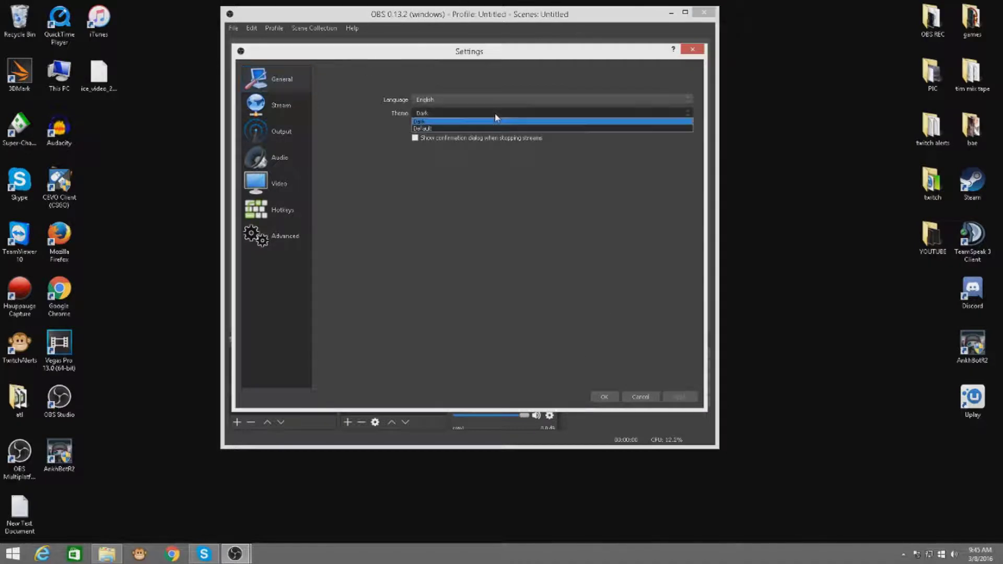
left_click(487, 128)
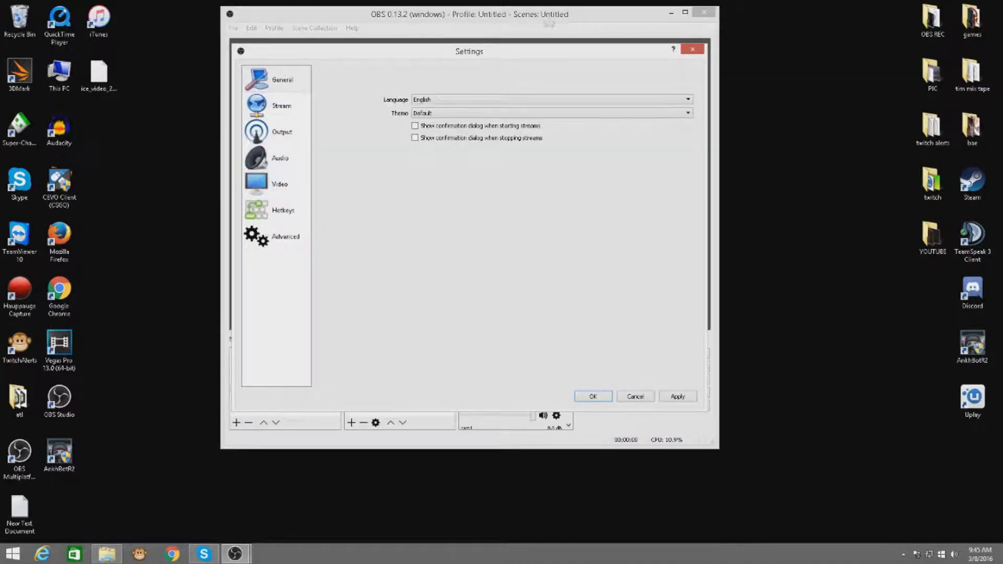
left_click(456, 114)
left_click(455, 121)
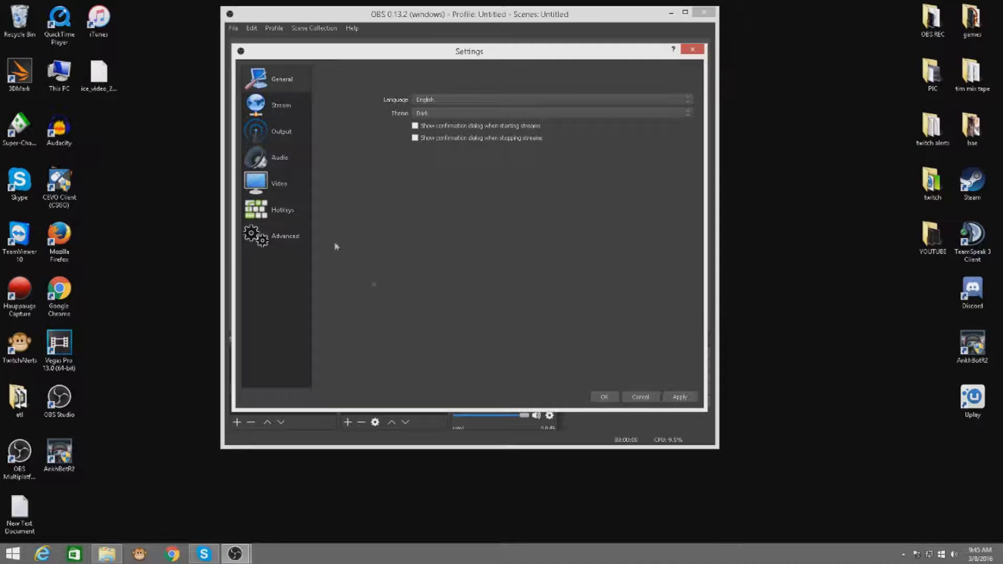
Step: Show the Stream settings page and check that the service is Twitch
left_click(293, 107)
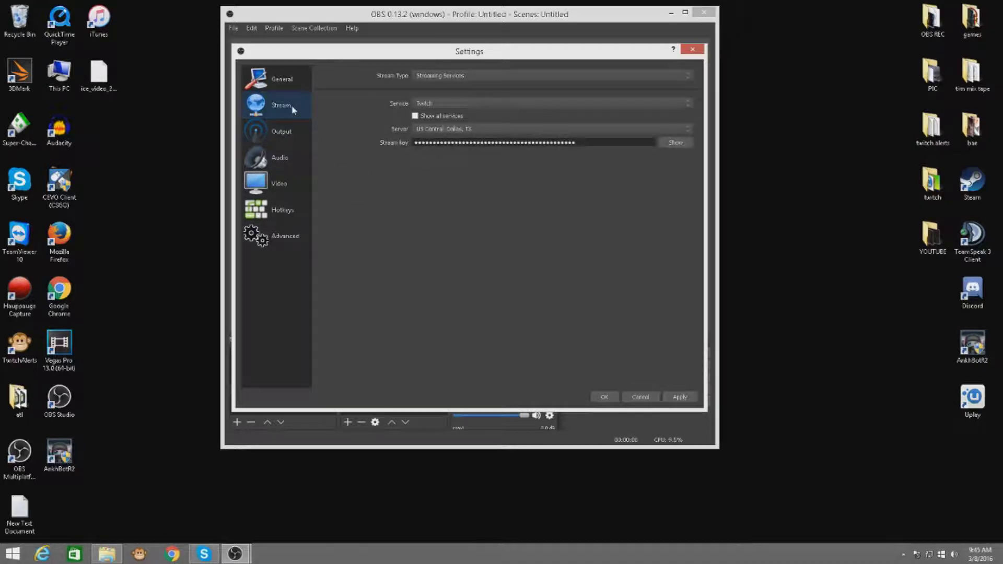
left_click(508, 103)
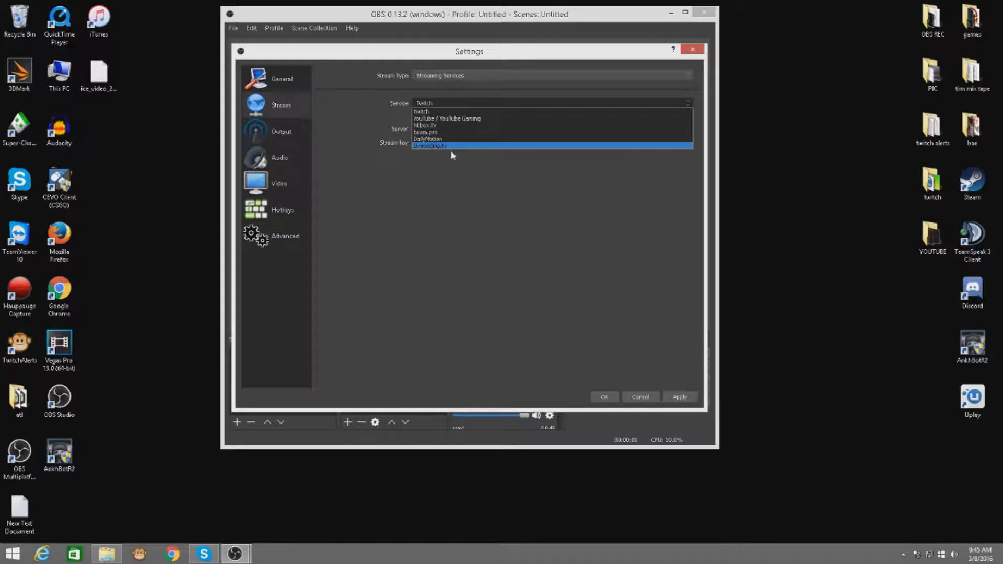
left_click(473, 103)
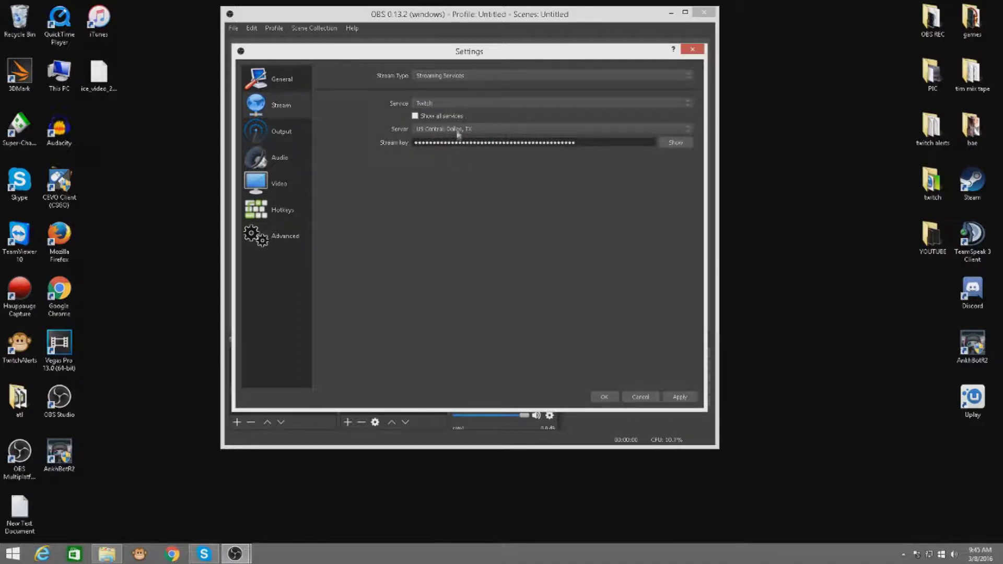